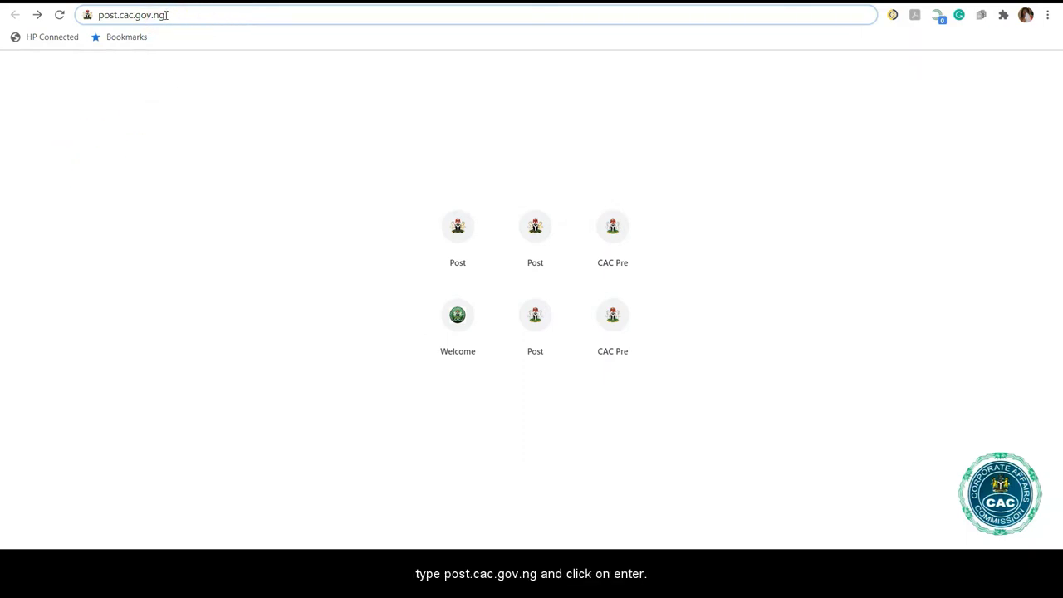
Load the CAC post-incorporation portal, log in, and scroll to the company's post-incorporation services.
click(166, 14)
key(Return)
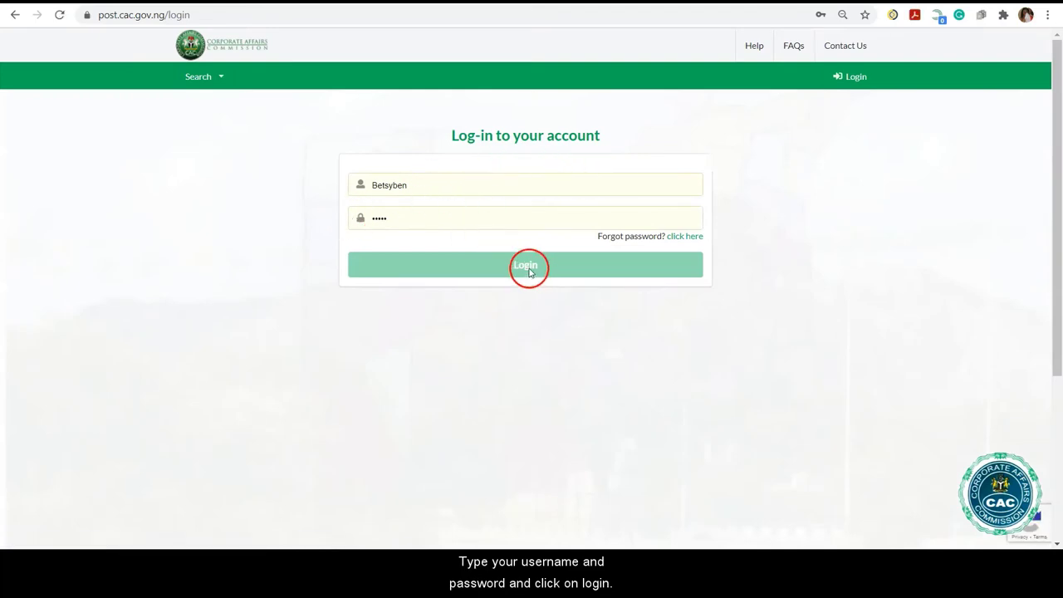
click(20, 542)
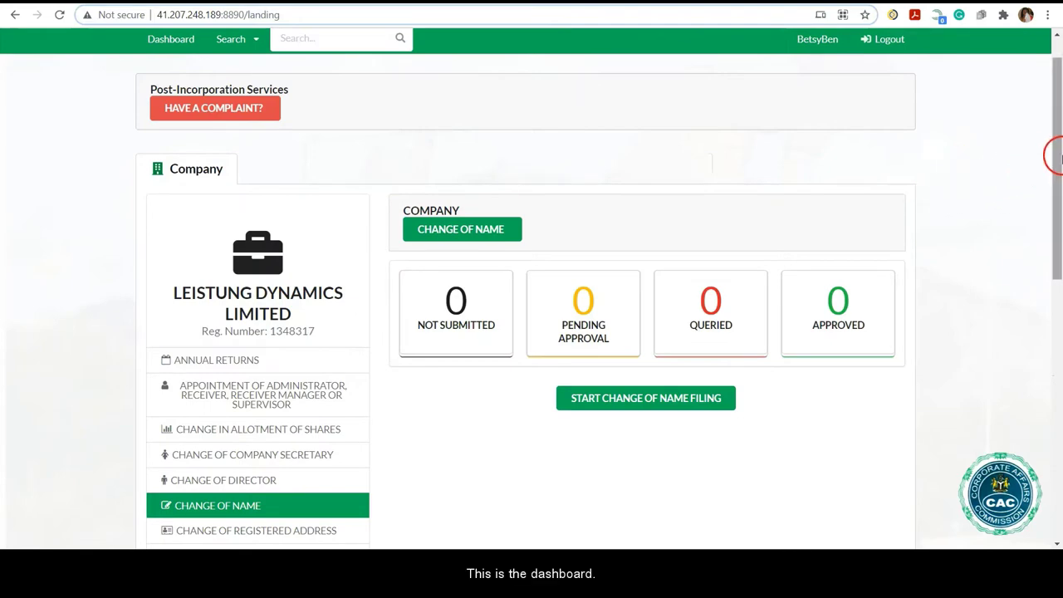
drag(1059, 145, 1059, 299)
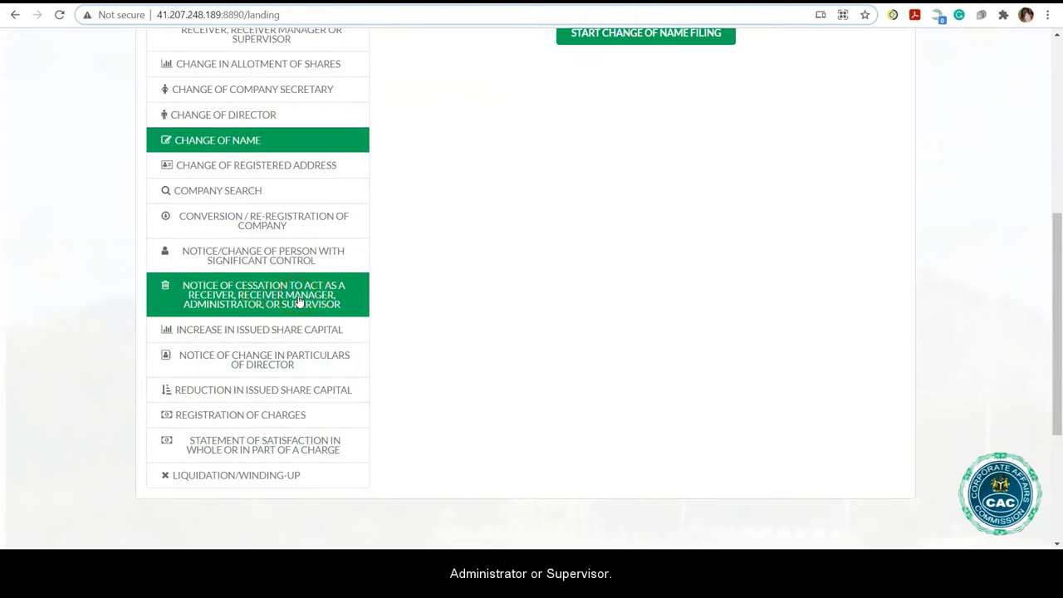
Open the receiver/manager notice of cessation service, start a new filing, and begin the process.
click(1056, 156)
drag(1057, 181, 1056, 234)
click(575, 390)
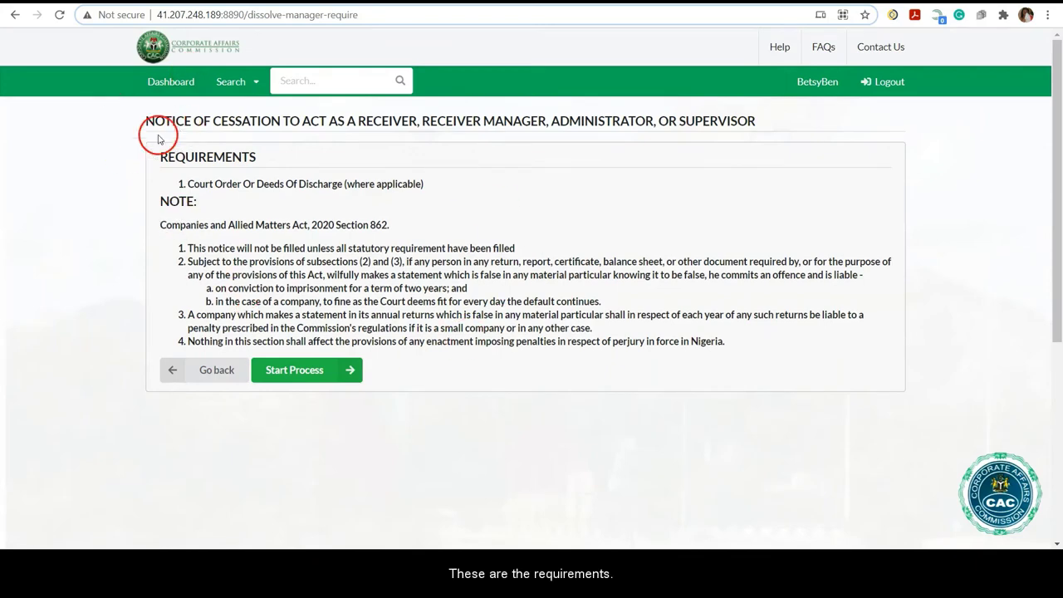
click(305, 373)
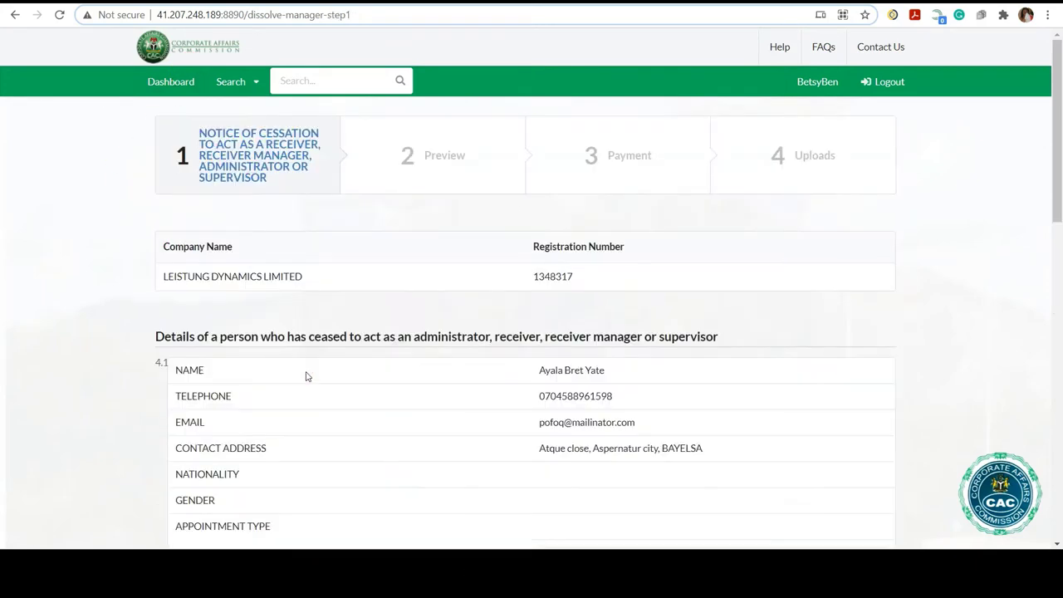
drag(1054, 190, 1058, 299)
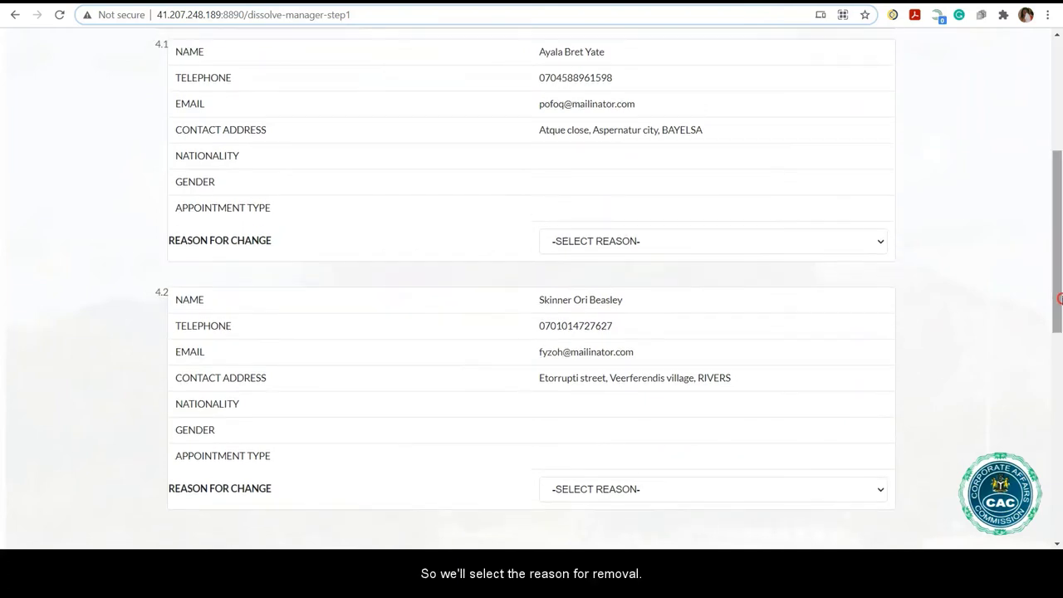
Set the first person's reason for change to REMOVAL and the cessation date to 2021-02-01.
click(879, 241)
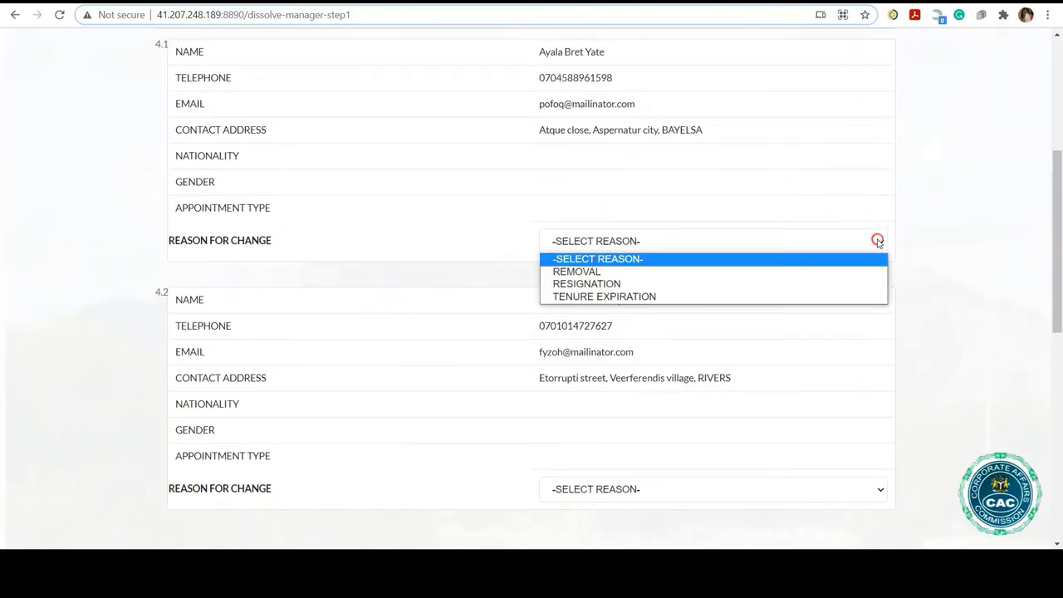
click(607, 276)
drag(1058, 183, 1060, 313)
click(229, 220)
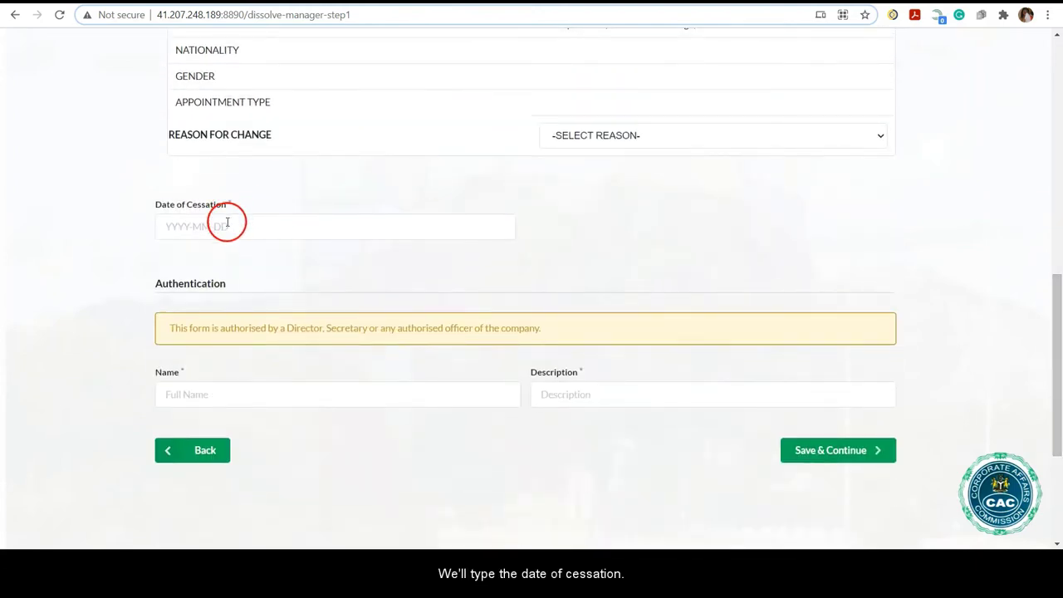
click(562, 71)
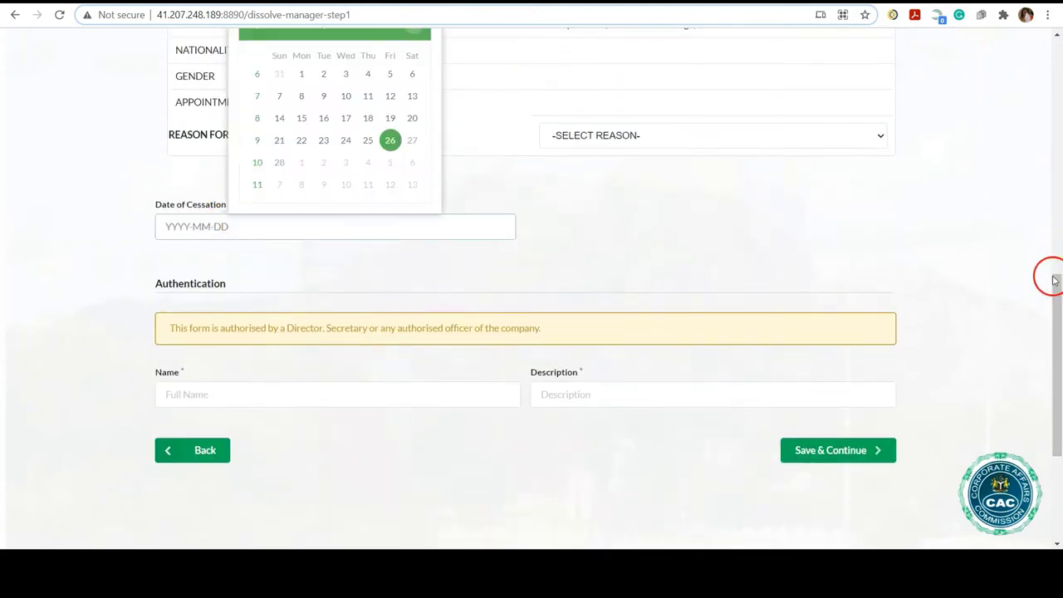
scroll(1056, 308, up, 1)
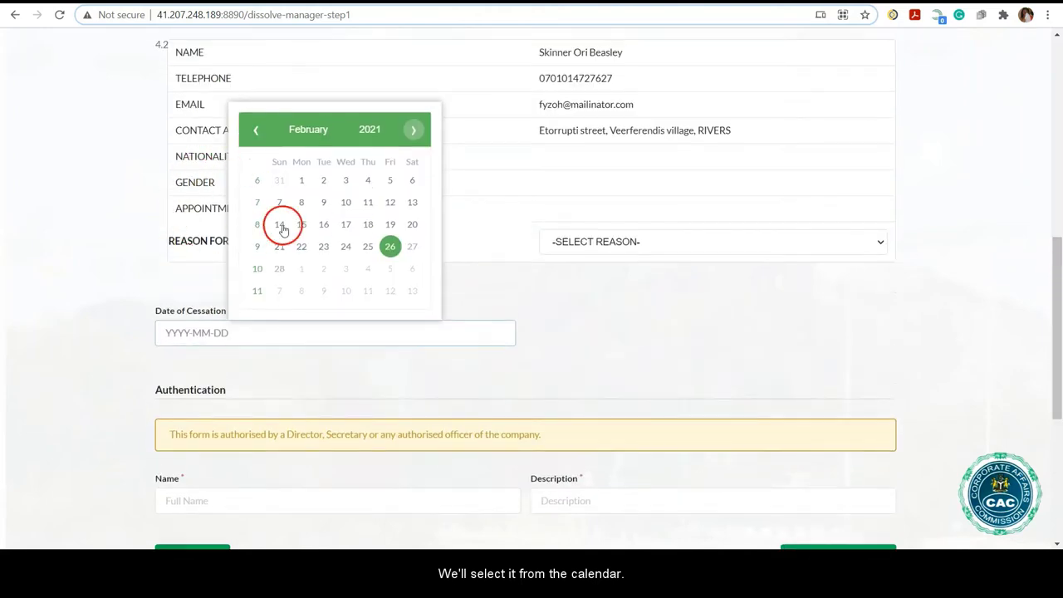
click(302, 180)
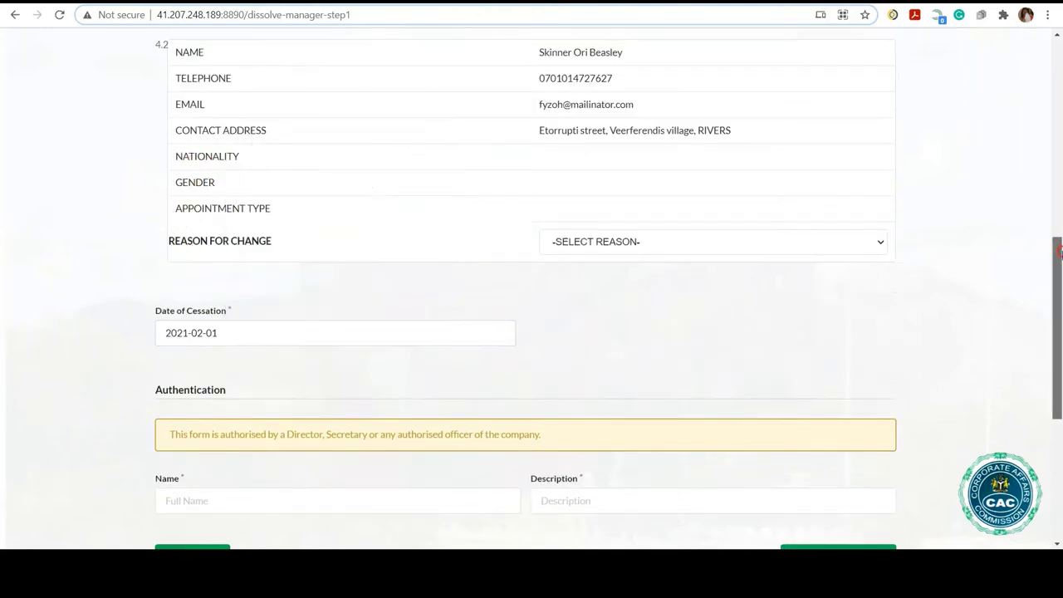
scroll(1058, 253, down, 1)
Enter the authorising director's full name and description, then save and continue to the preview.
click(357, 347)
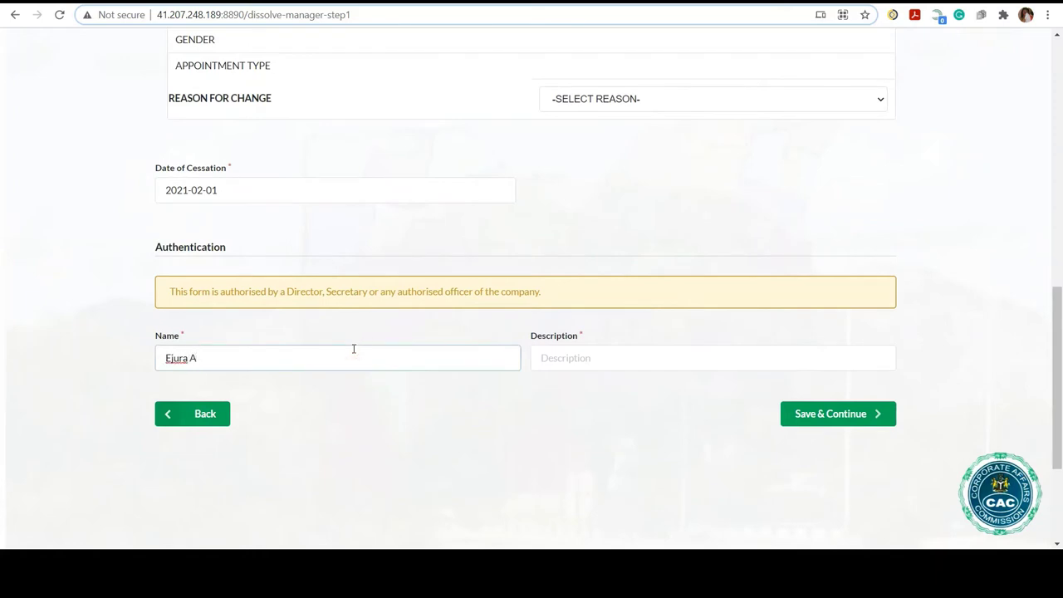
click(653, 360)
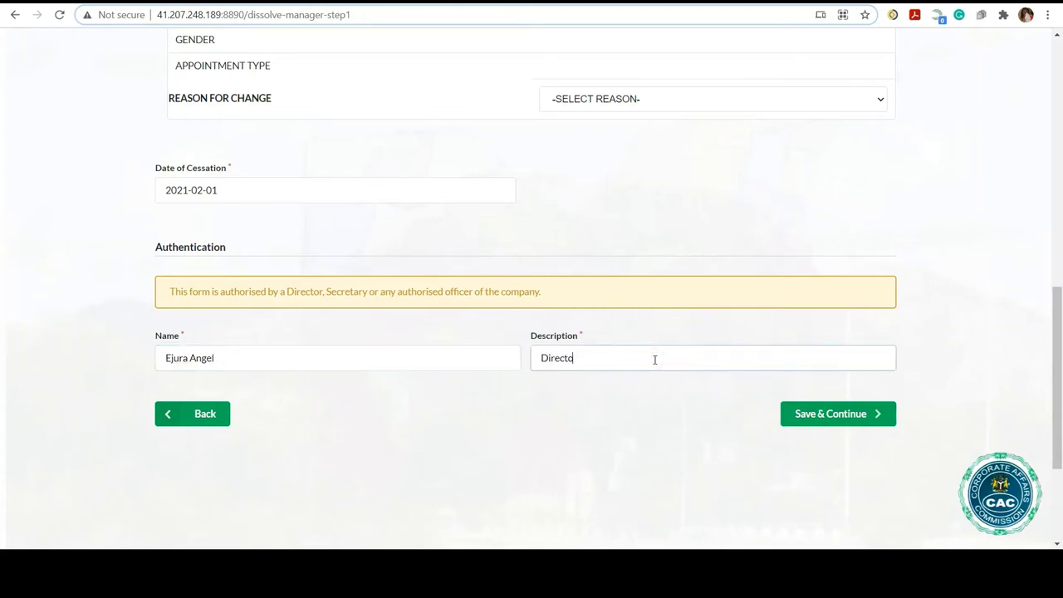
click(885, 381)
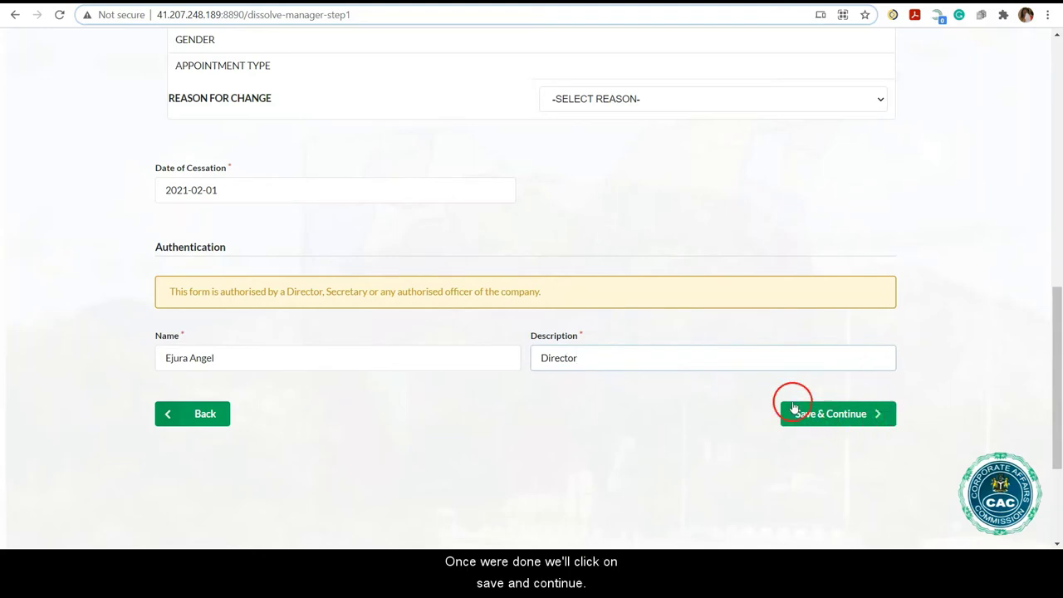
click(839, 420)
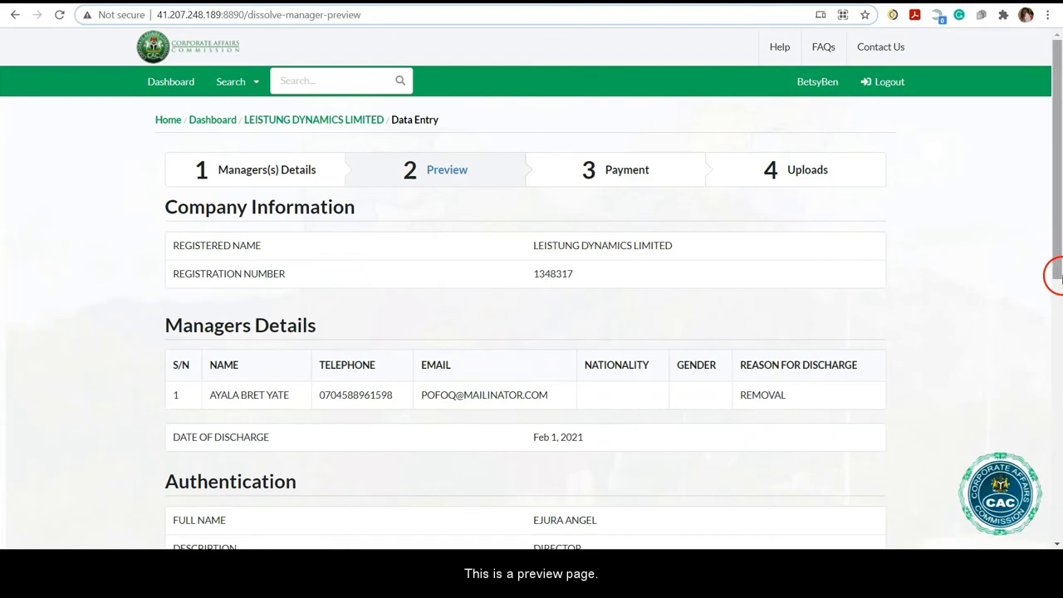
Review the filing preview and proceed to the ₦10,000.00 Remita payment.
drag(1056, 238, 1058, 373)
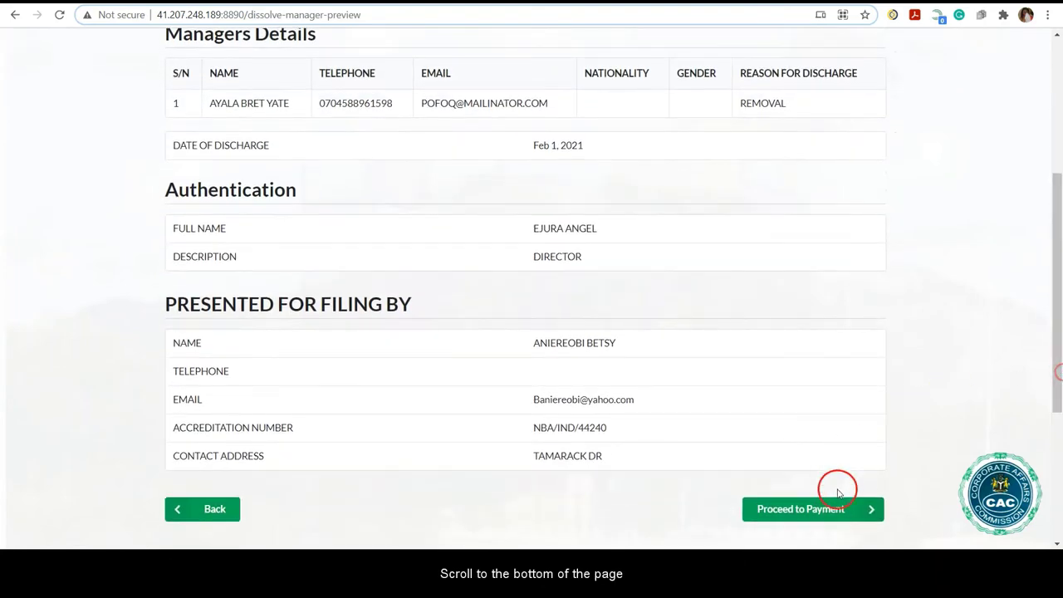
click(799, 510)
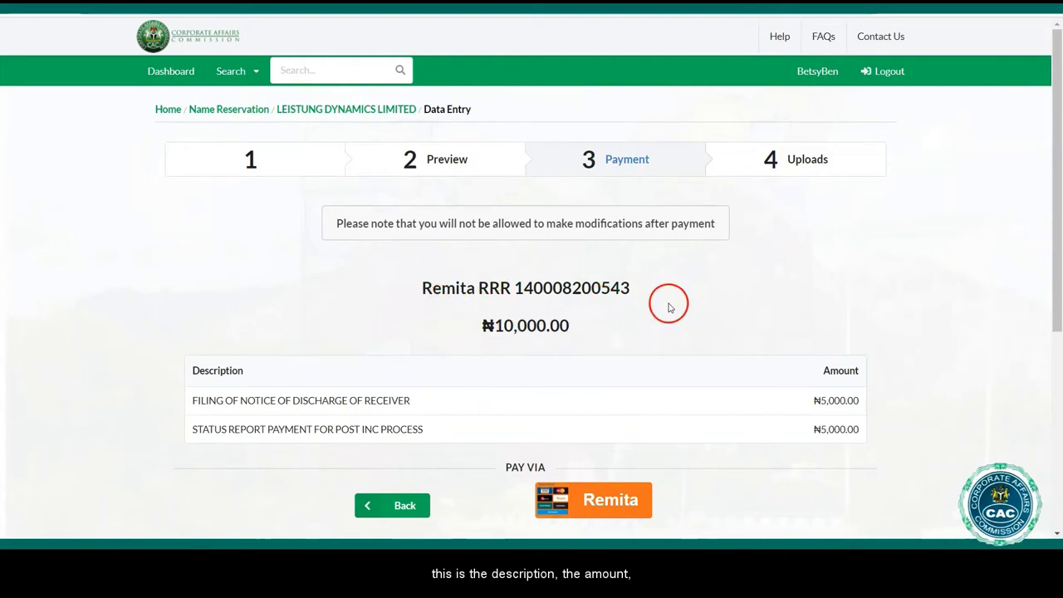
Start the Remita payment and submit the payer details for the ₦10,000 e-invoice.
click(606, 498)
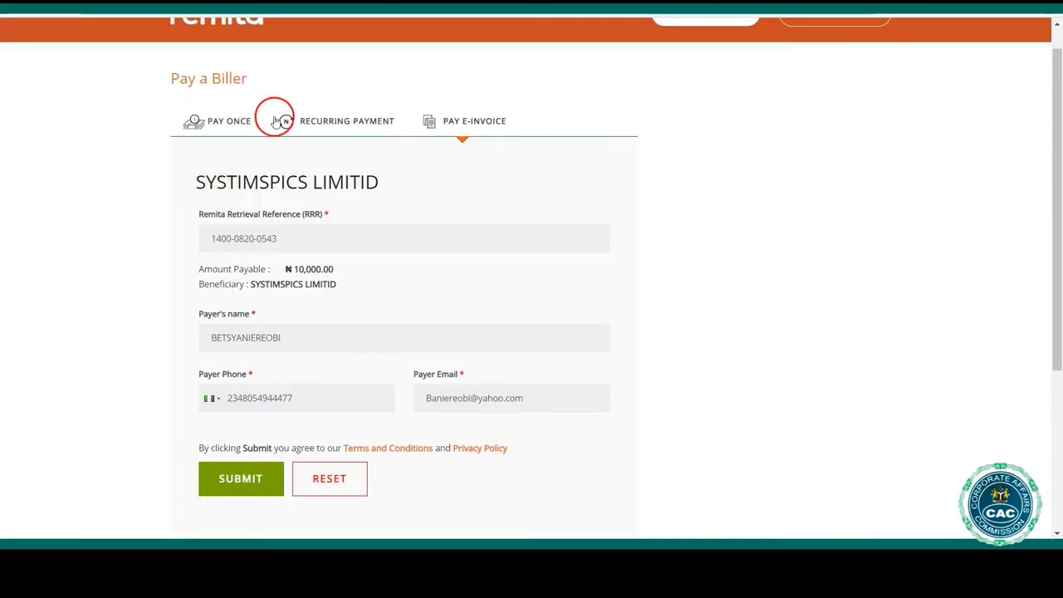
click(238, 480)
click(207, 484)
click(215, 487)
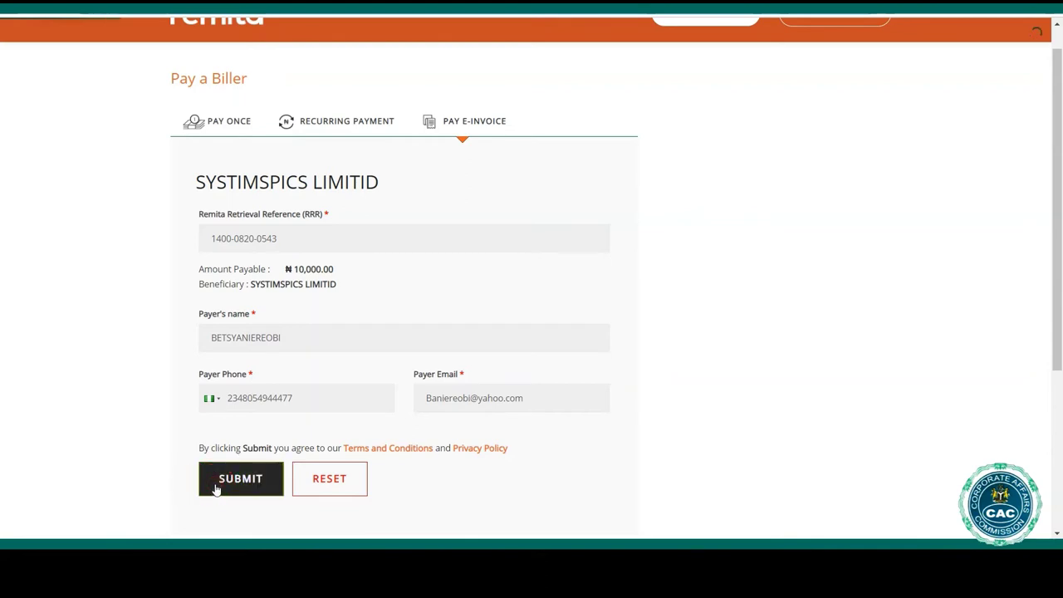
click(130, 457)
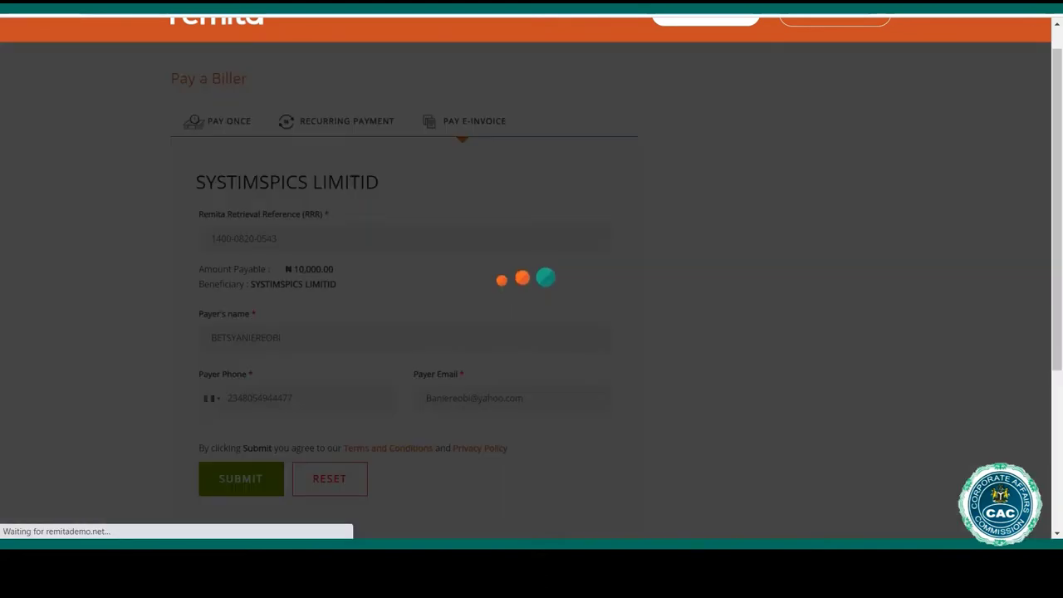
click(555, 284)
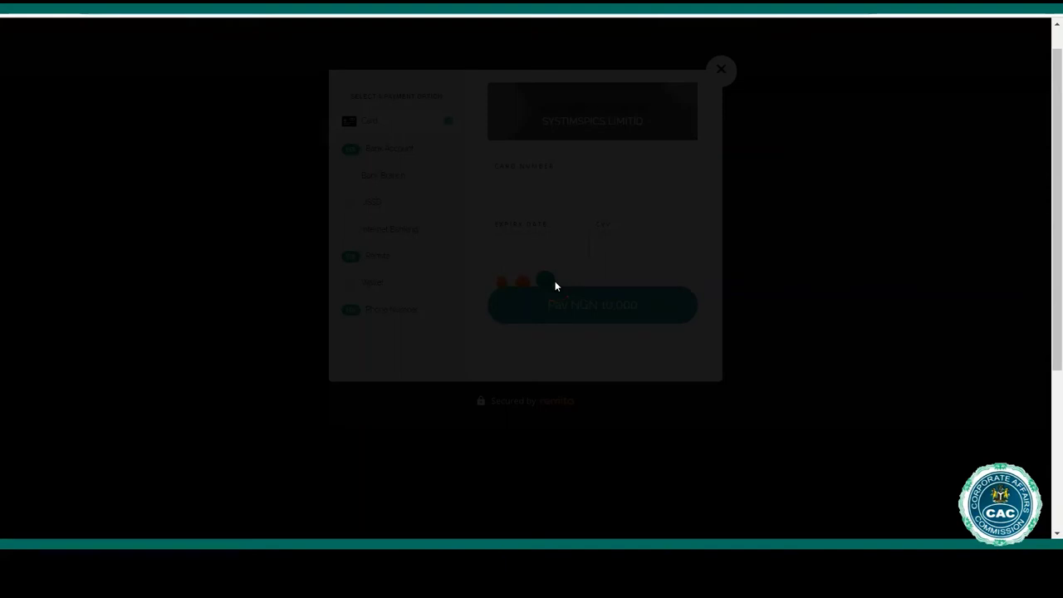
Pay NGN 10,000 by card with the card number, expiry and CVV, confirming with the one-time password.
click(567, 192)
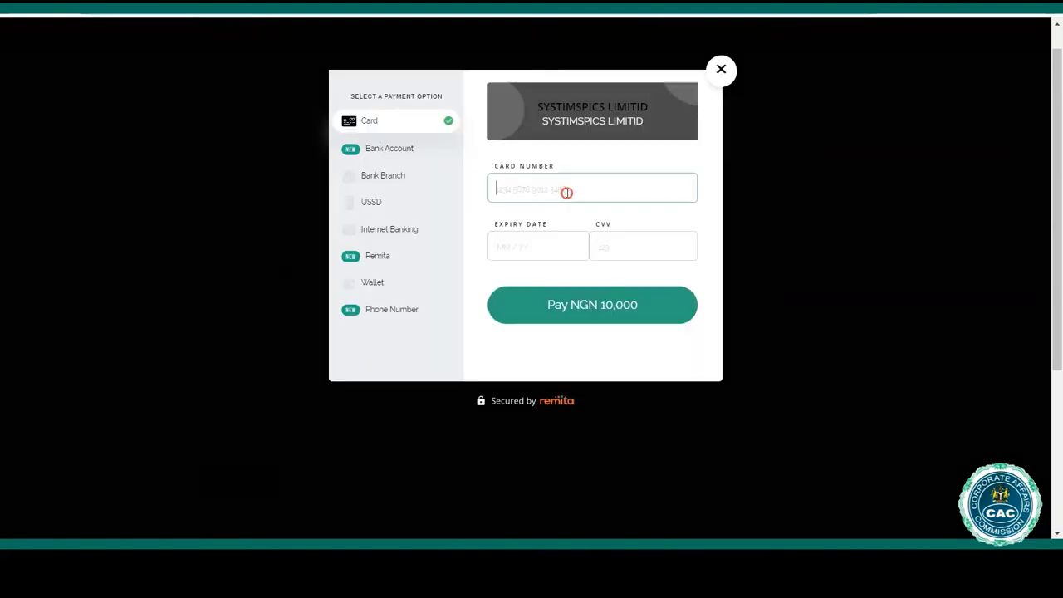
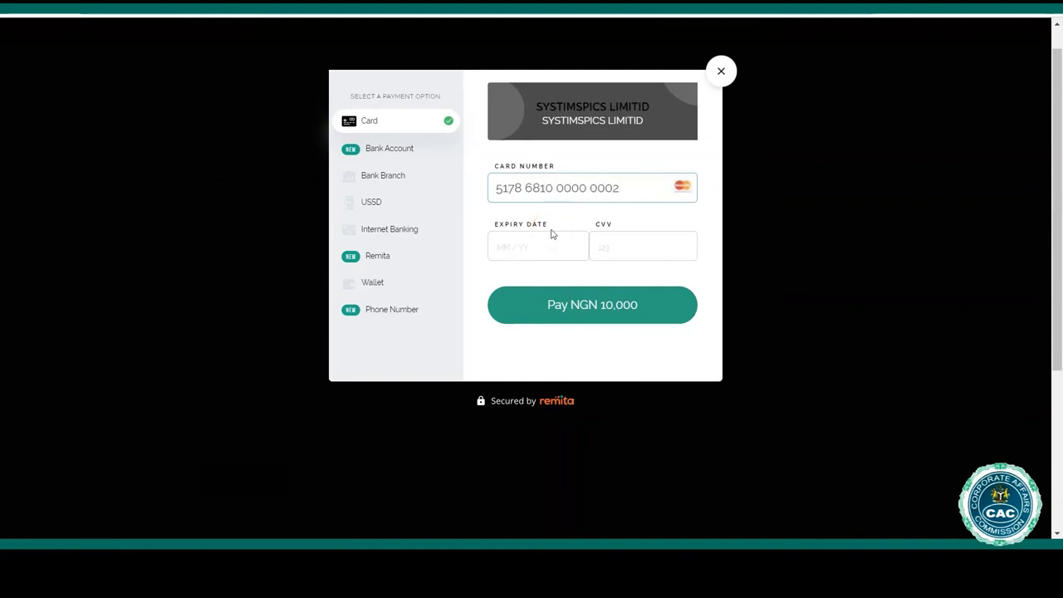
click(536, 248)
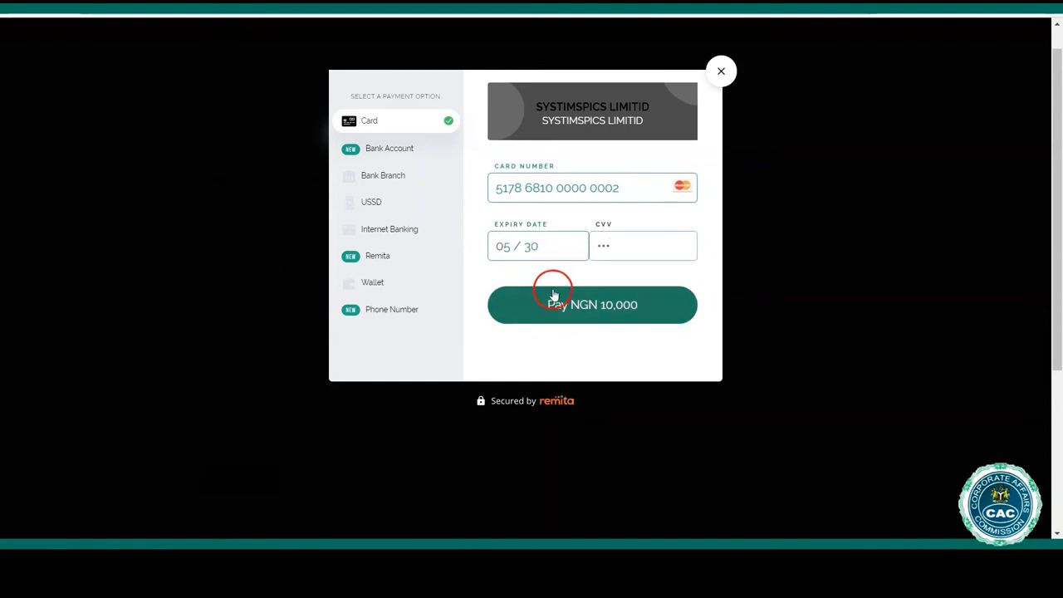
click(565, 310)
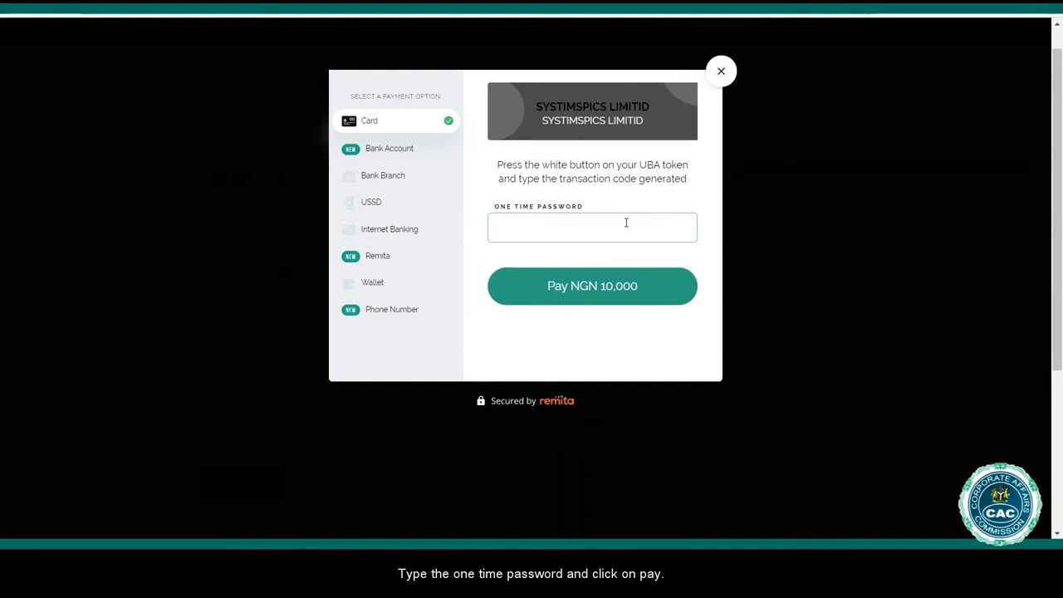
text(123456)
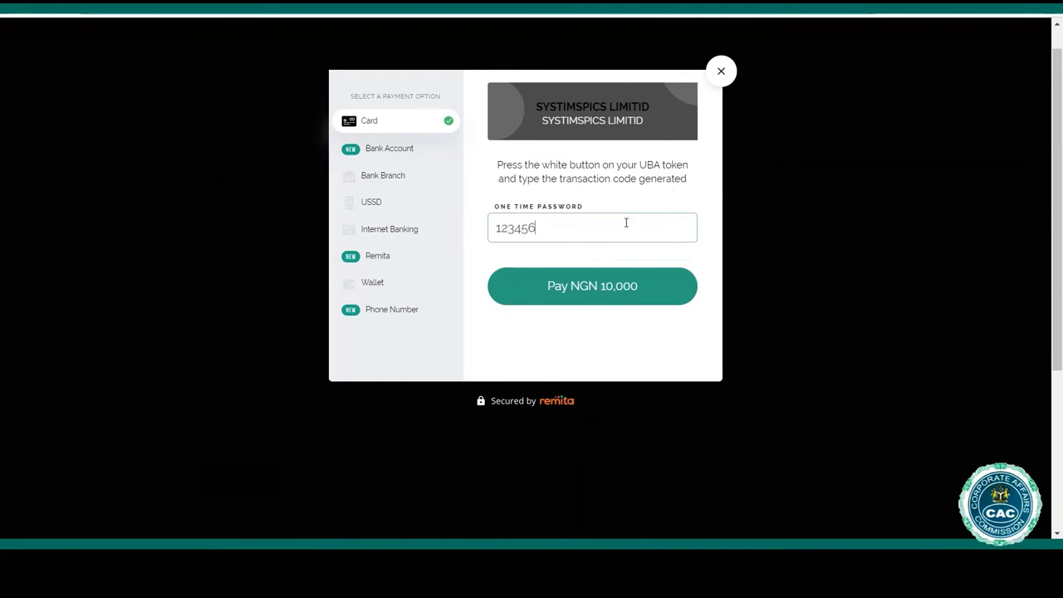
click(644, 288)
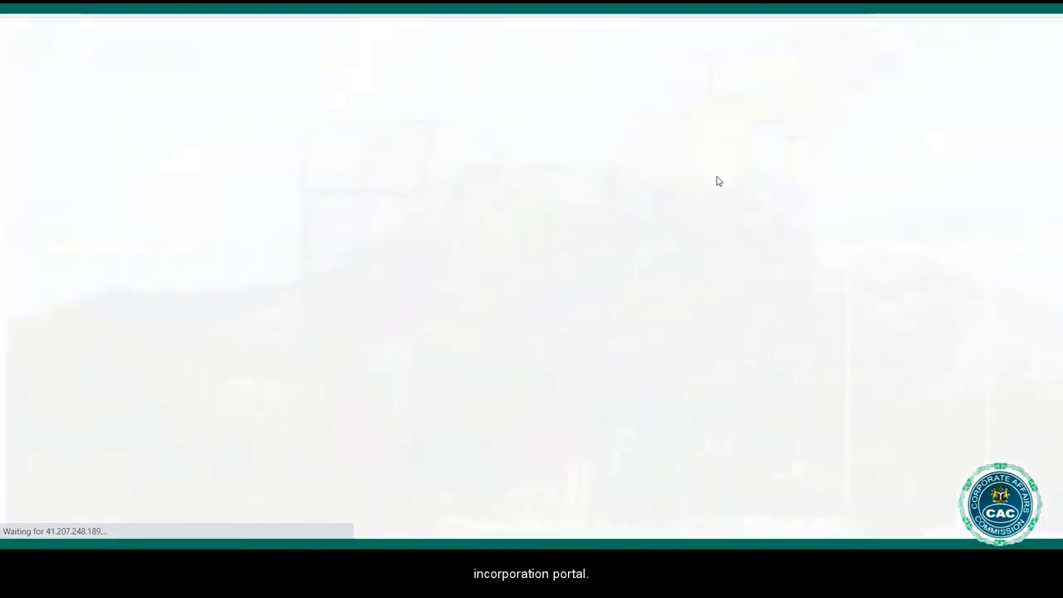
From the ₦10,000 payment receipt, go on to upload the supporting documents.
drag(592, 196, 638, 193)
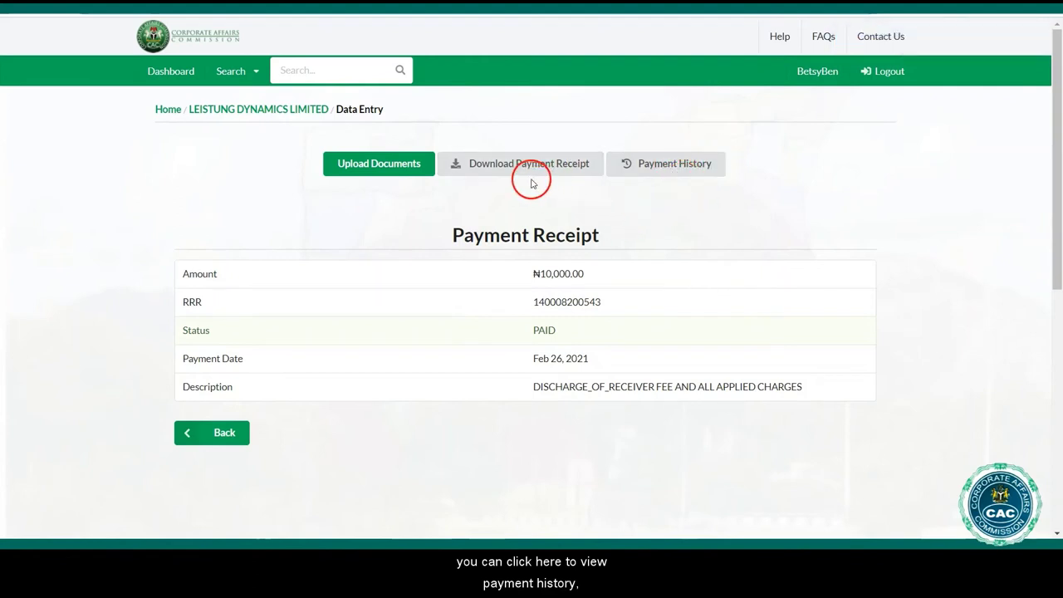
click(374, 164)
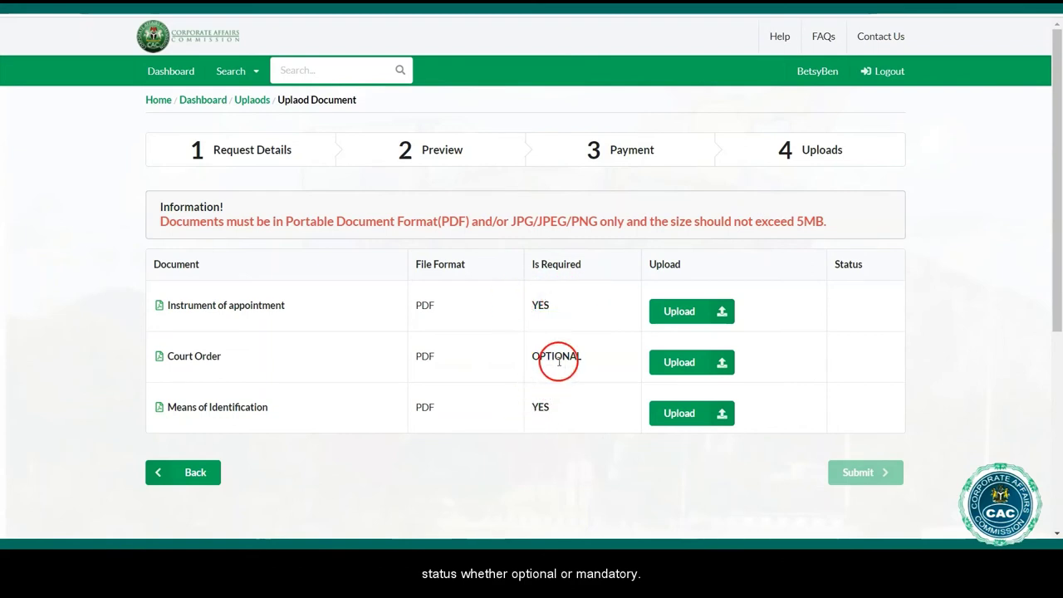
Attach the 4791420 PDF as the Instrument of appointment and submit the application.
click(682, 313)
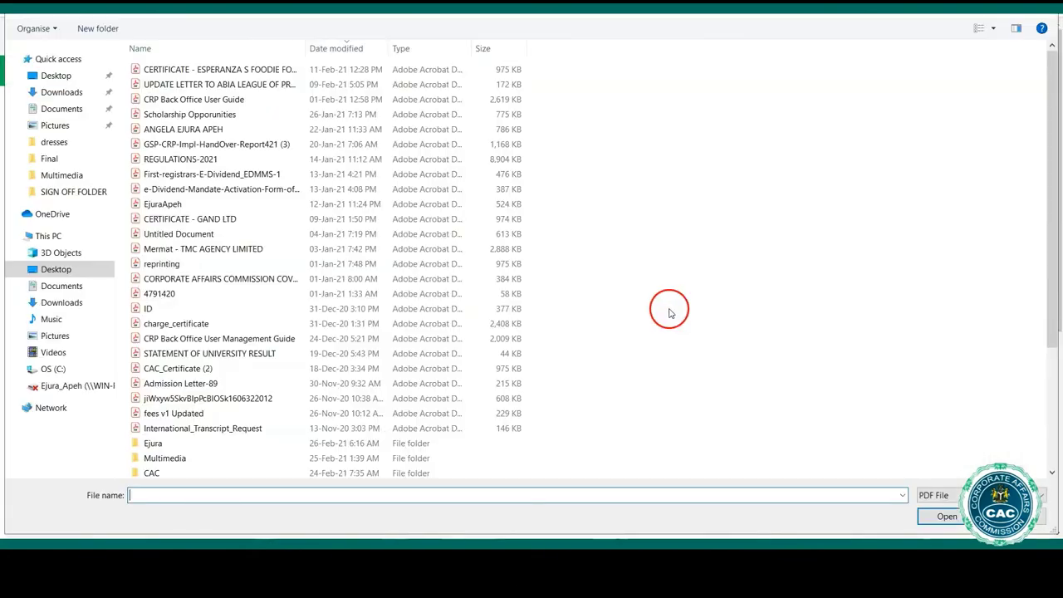
click(196, 294)
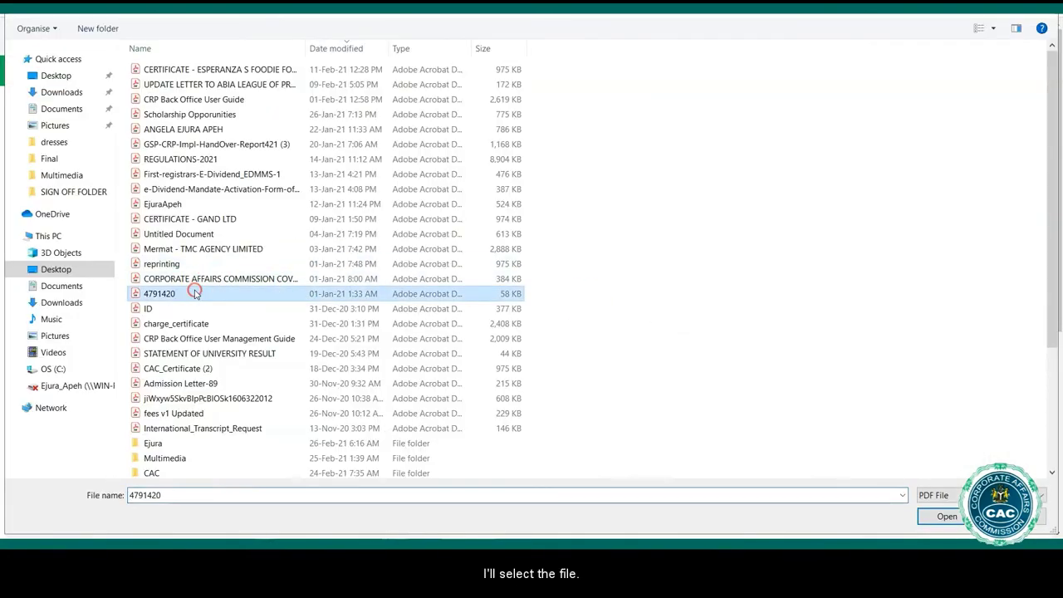
click(944, 518)
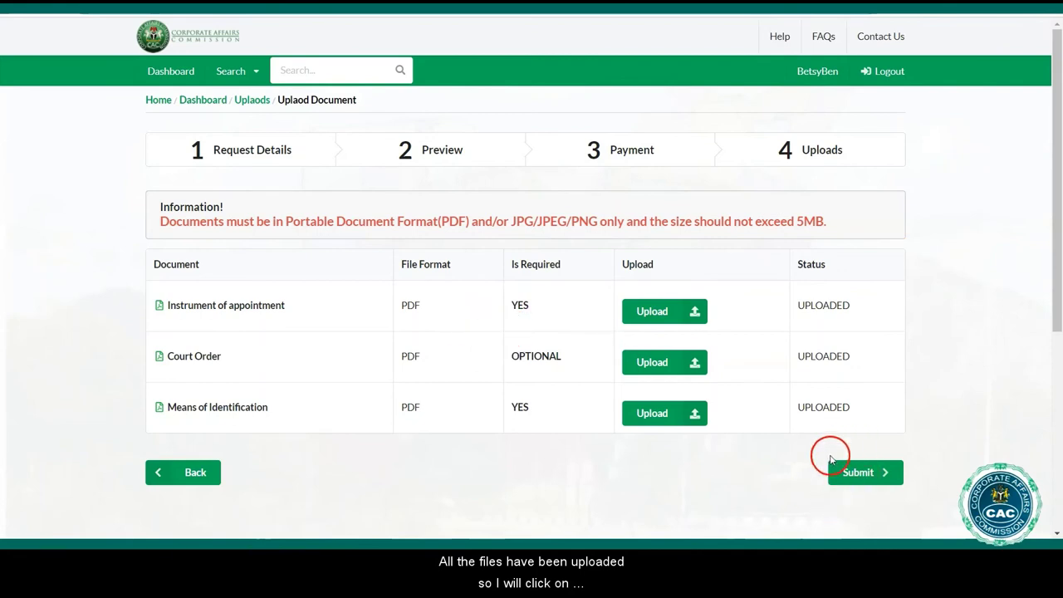
click(863, 472)
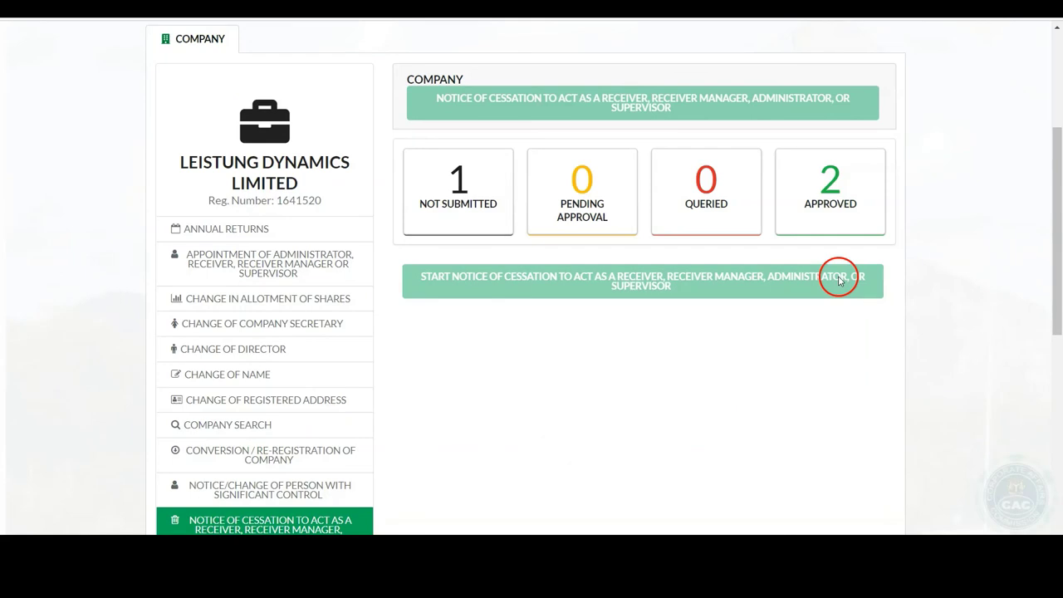
Open the Approved filings, view a filing's status report, and scroll to the certified stamped extract.
click(833, 205)
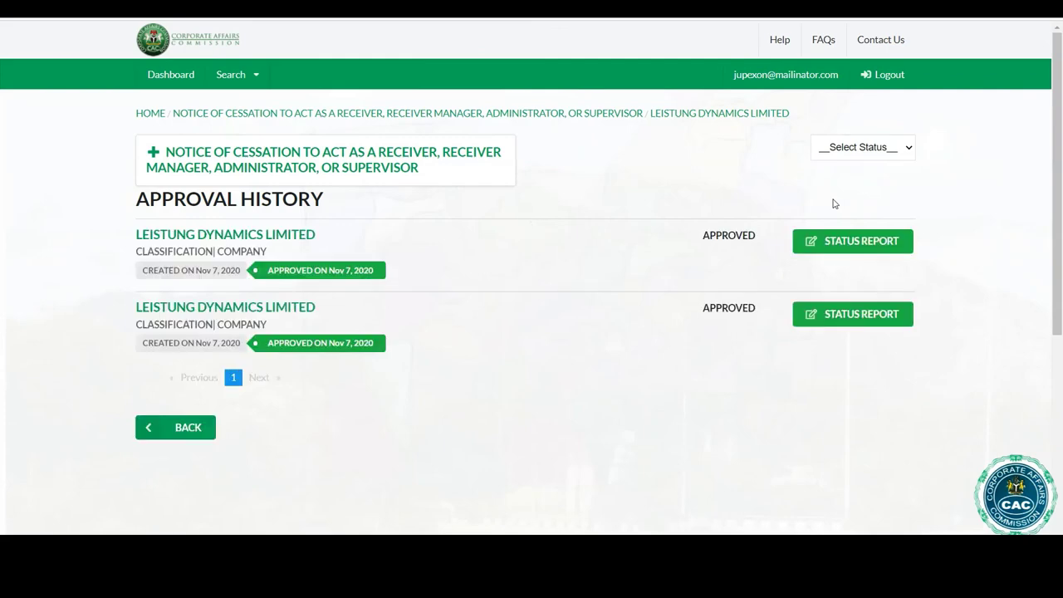
click(861, 242)
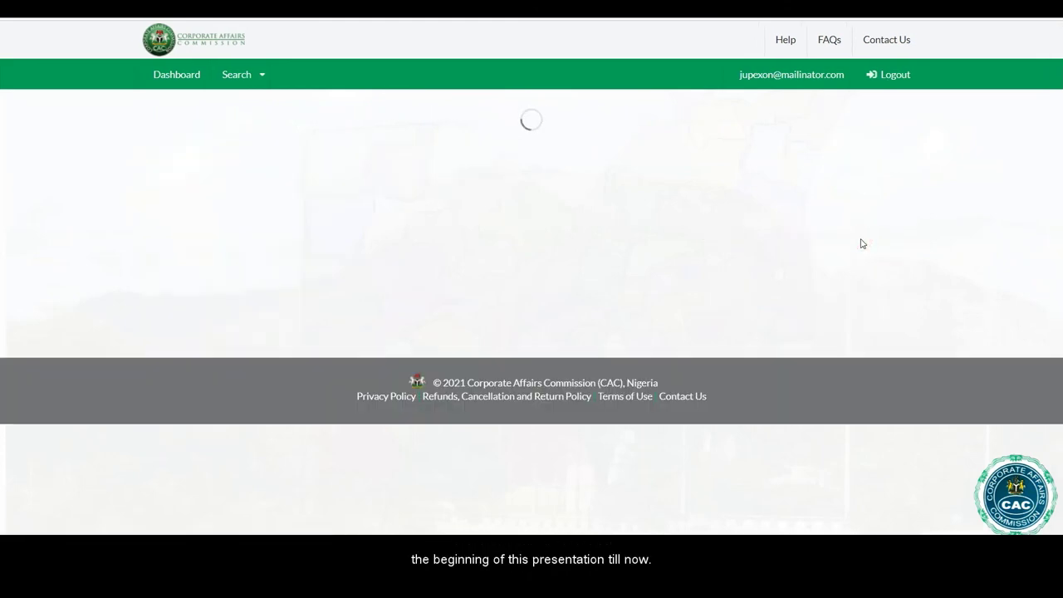
click(1058, 51)
drag(1058, 51, 1056, 522)
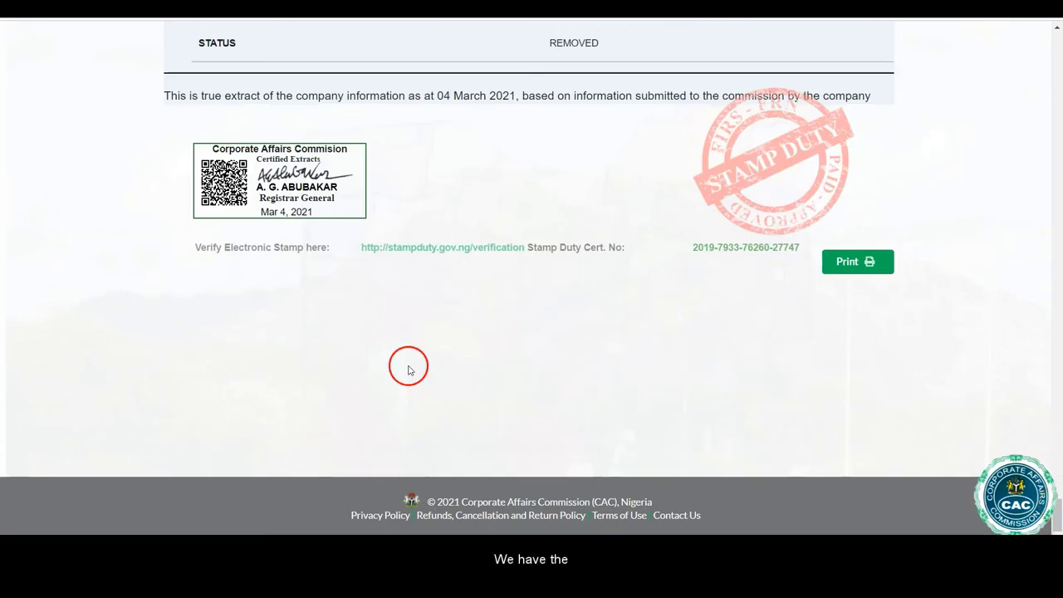